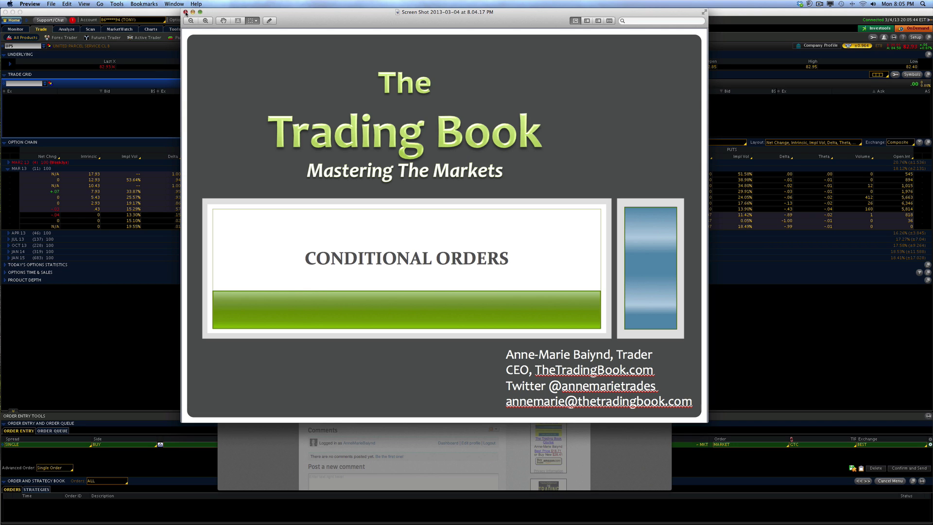
Dismiss the title slide and review the UPS 83.44 entry note in the Silver table
{"action": "left_click", "coordinate": [185, 12]}
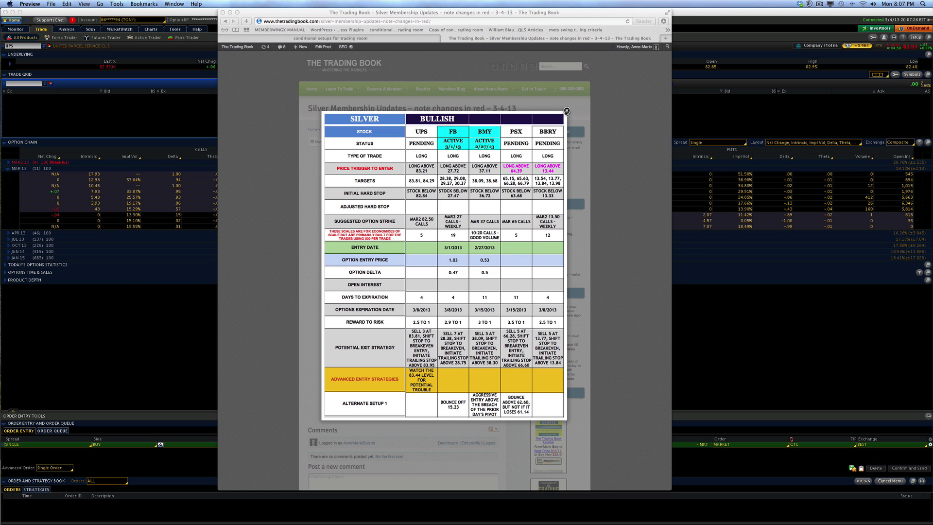
In thinkorswim, expand the MAR2 13 weekly chain and stage a one-contract 82.5 call buy at .84
{"action": "left_click", "coordinate": [230, 12]}
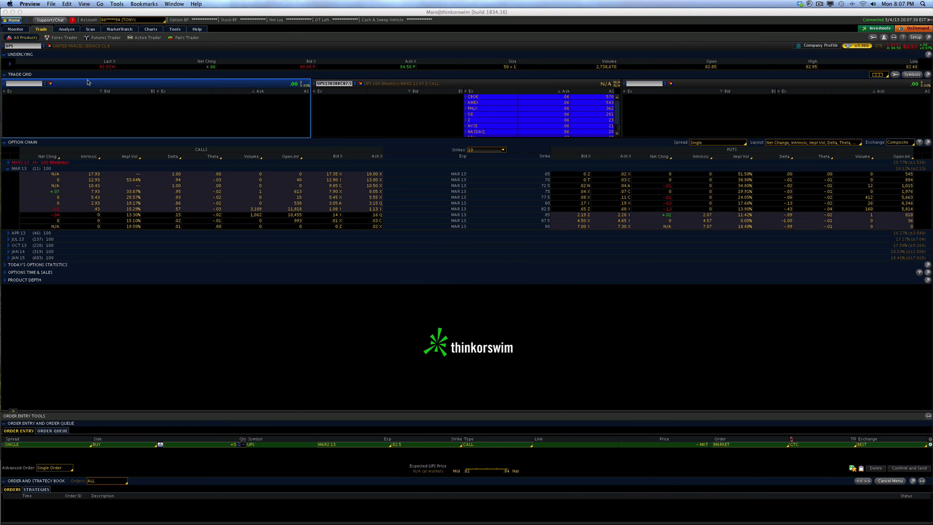
{"action": "left_click", "coordinate": [4, 78]}
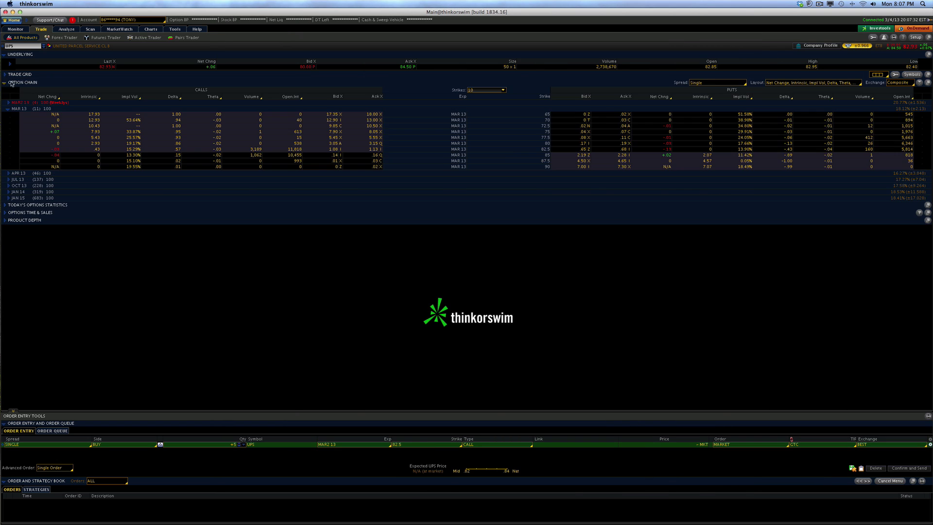
{"action": "left_click", "coordinate": [8, 103]}
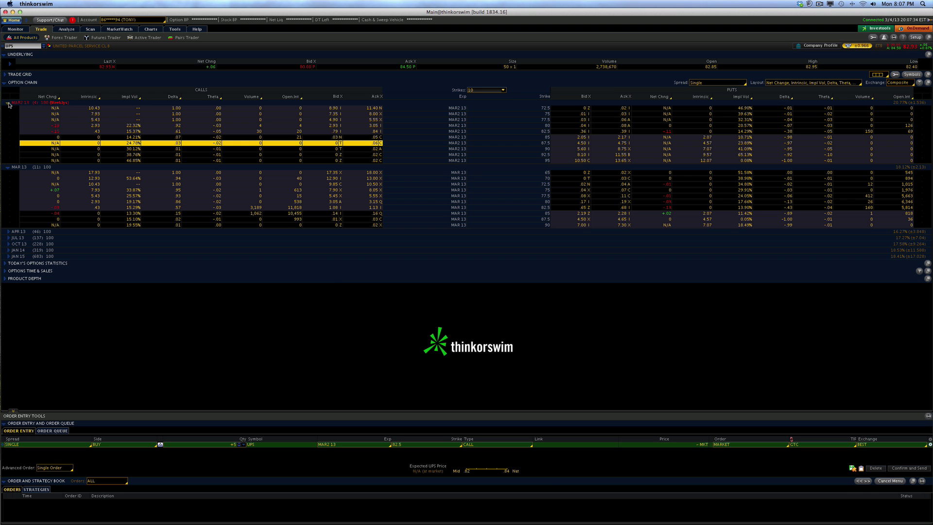
{"action": "left_click", "coordinate": [375, 132]}
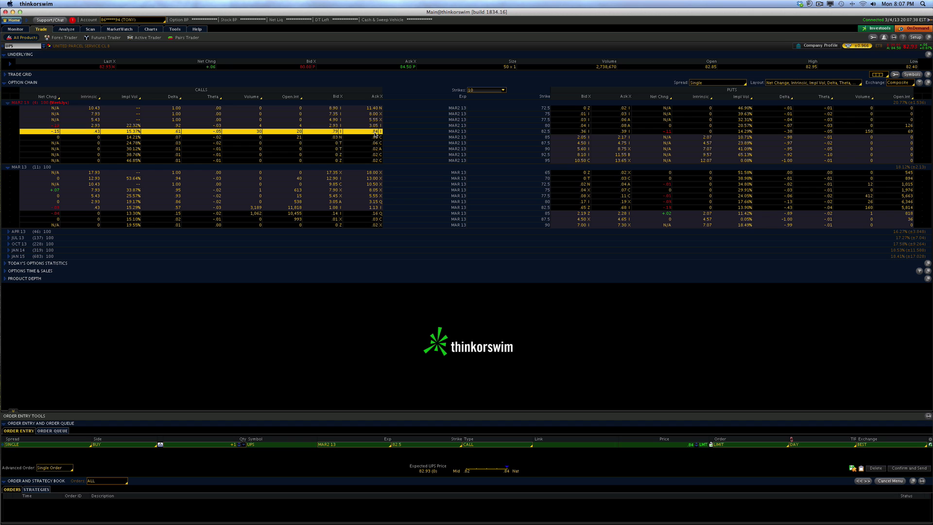
Convert the 82.5 call buy into an OCO bracket with 1.84 limit and .16 stop sells
{"action": "right_click", "coordinate": [375, 134]}
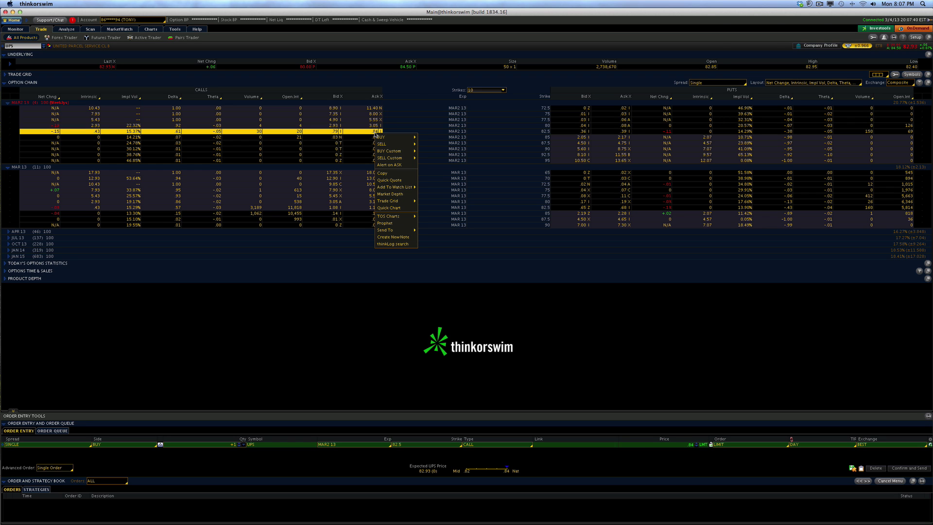
{"action": "mouse_move", "coordinate": [391, 150]}
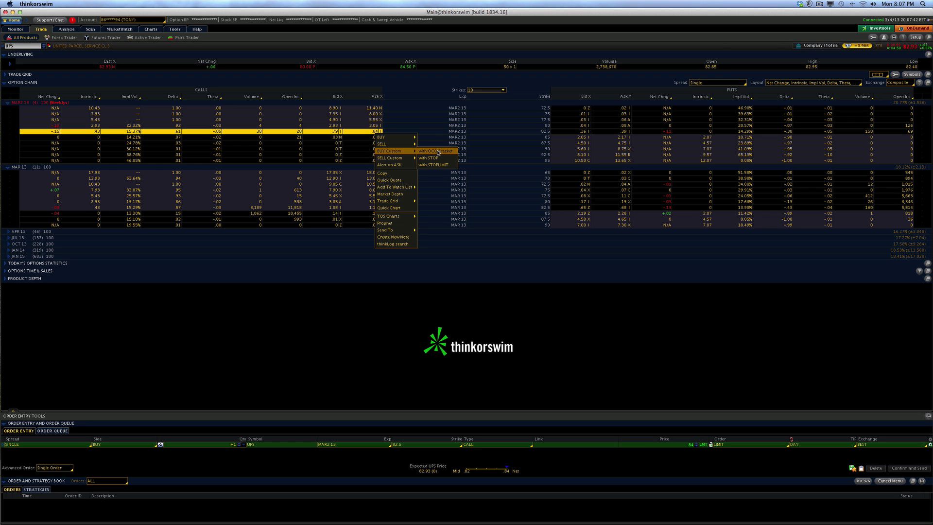
{"action": "left_click", "coordinate": [436, 152]}
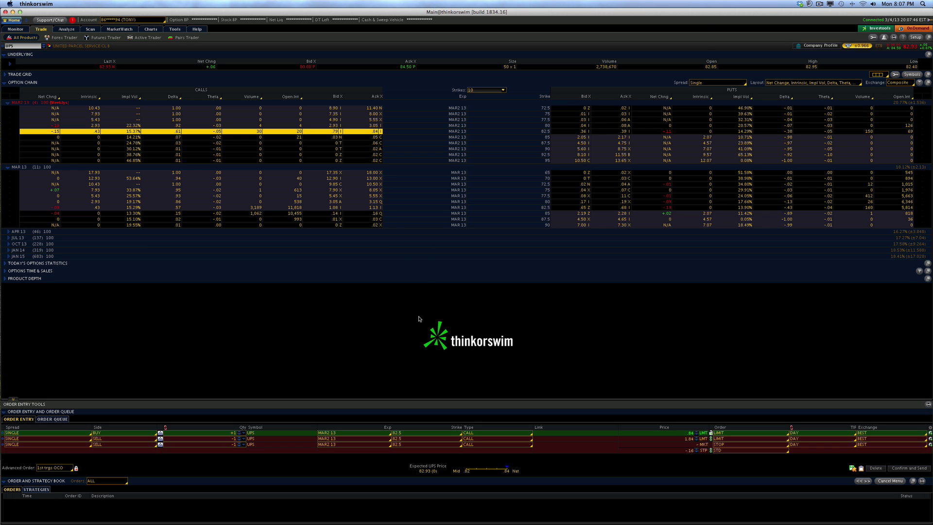
Make the buy leg five contracts at market, GTC, triggered when UPS mark reaches 83.21 or above
{"action": "left_click", "coordinate": [930, 435]}
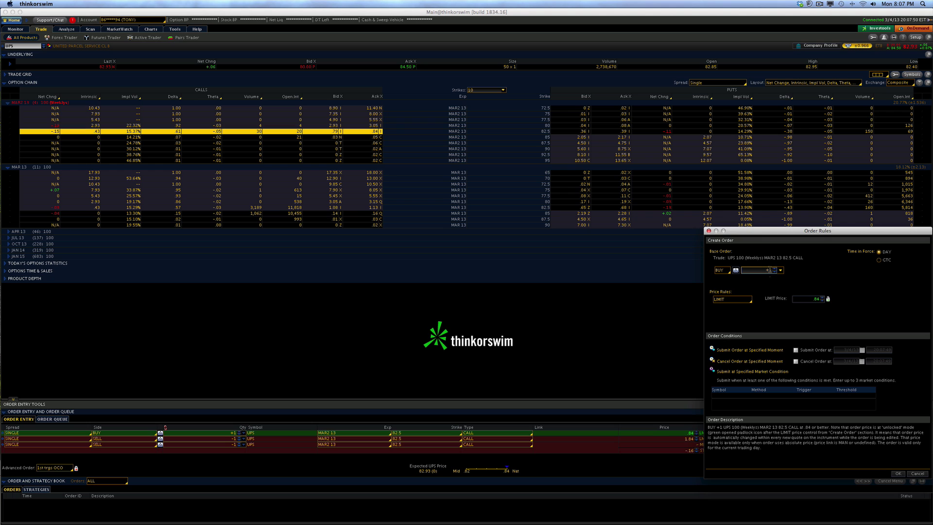
{"action": "double_click", "coordinate": [770, 270]}
{"action": "type", "text": "+5"}
{"action": "left_click", "coordinate": [732, 299]}
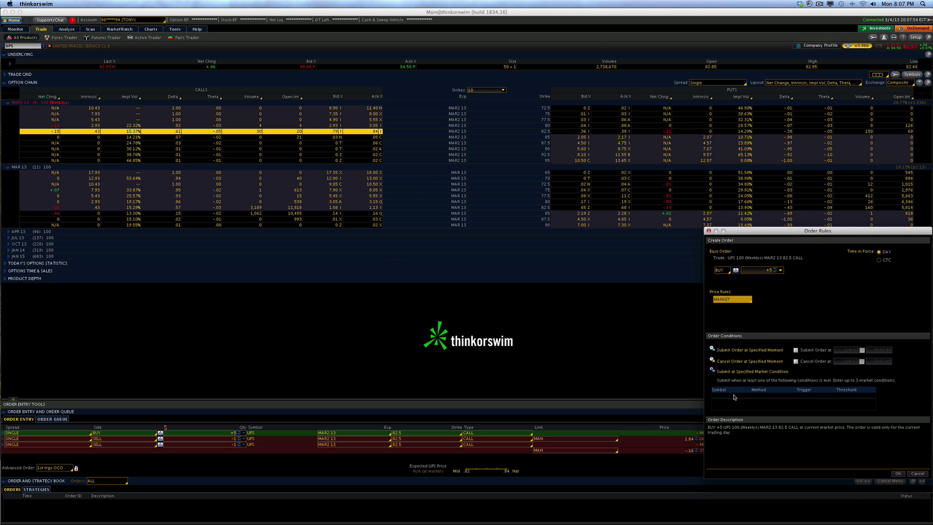
{"action": "left_click", "coordinate": [735, 397]}
{"action": "left_click", "coordinate": [773, 396]}
{"action": "left_click", "coordinate": [818, 397]}
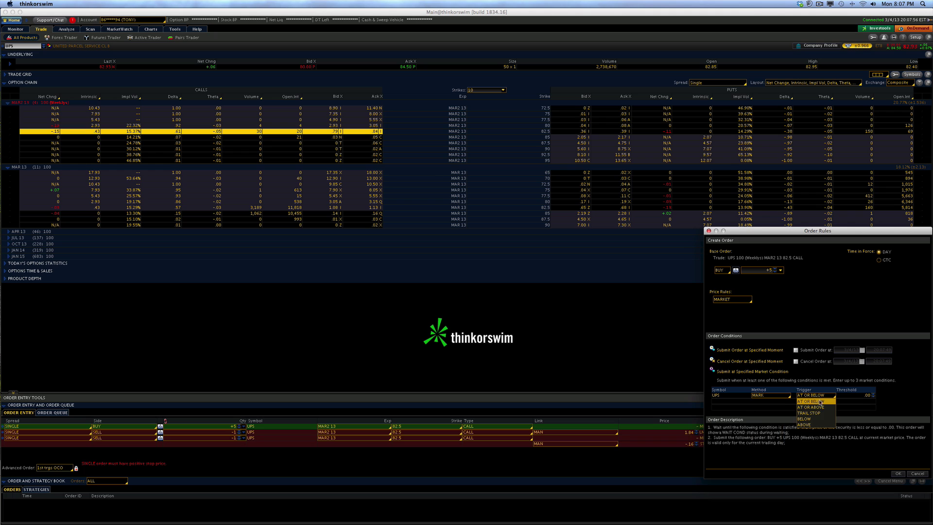
{"action": "left_click", "coordinate": [820, 408]}
{"action": "left_click", "coordinate": [860, 397]}
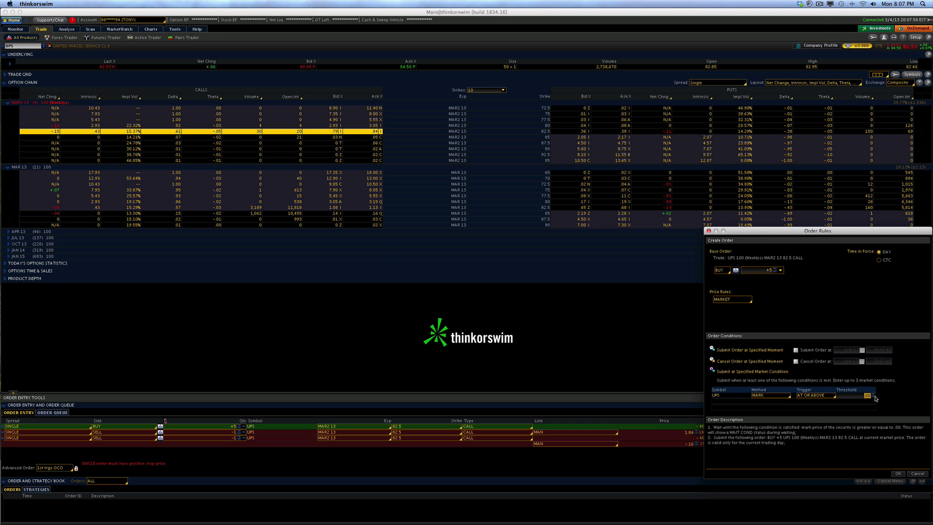
{"action": "type", "text": "83"}
{"action": "type", "text": ".21"}
{"action": "left_click", "coordinate": [880, 260]}
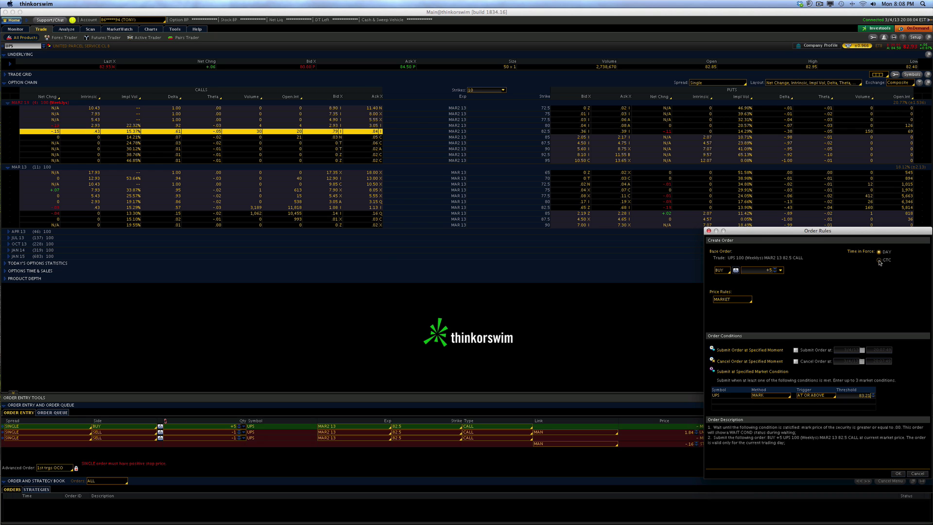
{"action": "left_click", "coordinate": [898, 474]}
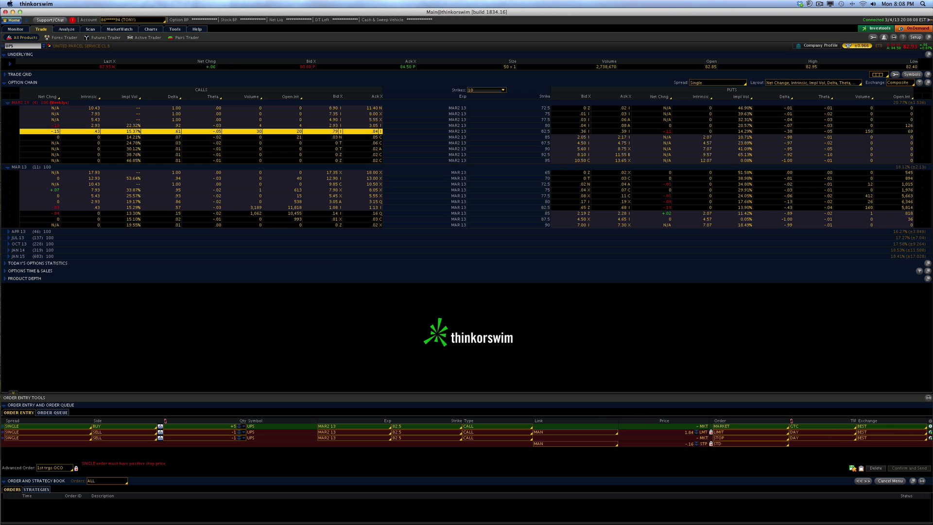
Make the limit exit a five-contract market sell triggered at UPS mark 82.84 or below
{"action": "left_click", "coordinate": [930, 432]}
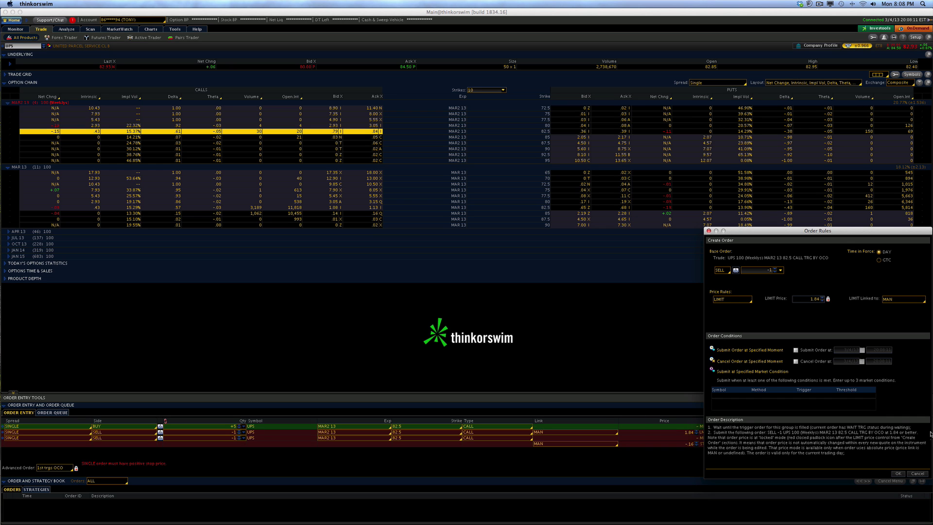
{"action": "double_click", "coordinate": [770, 270]}
{"action": "type", "text": "-5"}
{"action": "left_click", "coordinate": [740, 300]}
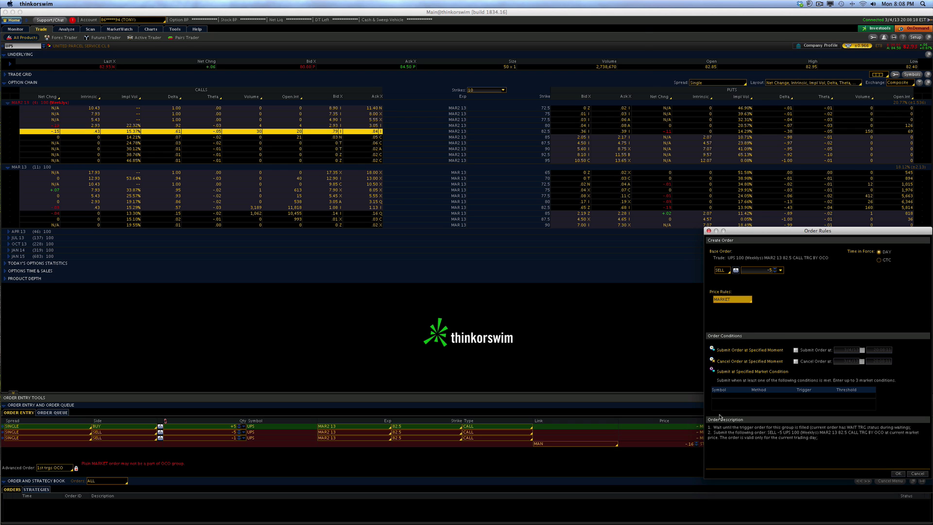
{"action": "left_click", "coordinate": [721, 396]}
{"action": "left_click", "coordinate": [780, 397]}
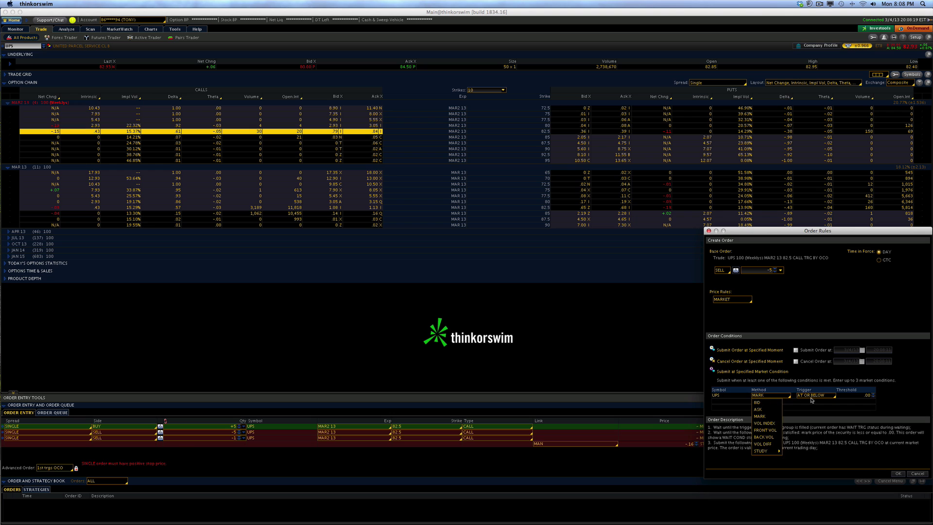
{"action": "left_click", "coordinate": [857, 396]}
{"action": "type", "text": "8"}
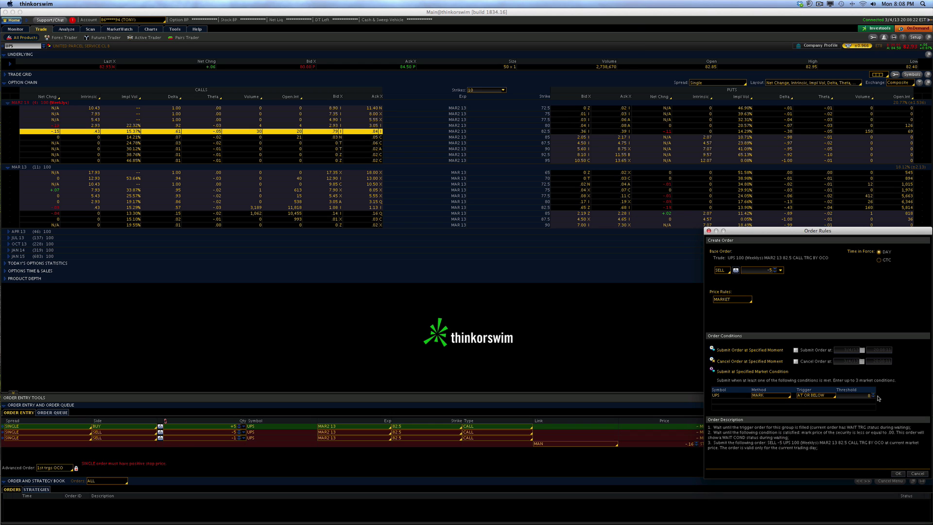
{"action": "type", "text": "2.82"}
{"action": "key", "text": "BackSpace"}
{"action": "type", "text": "4"}
Confirm the first exit, then make the stop exit a five-contract trailing stop with .15 offset
{"action": "left_click", "coordinate": [898, 473]}
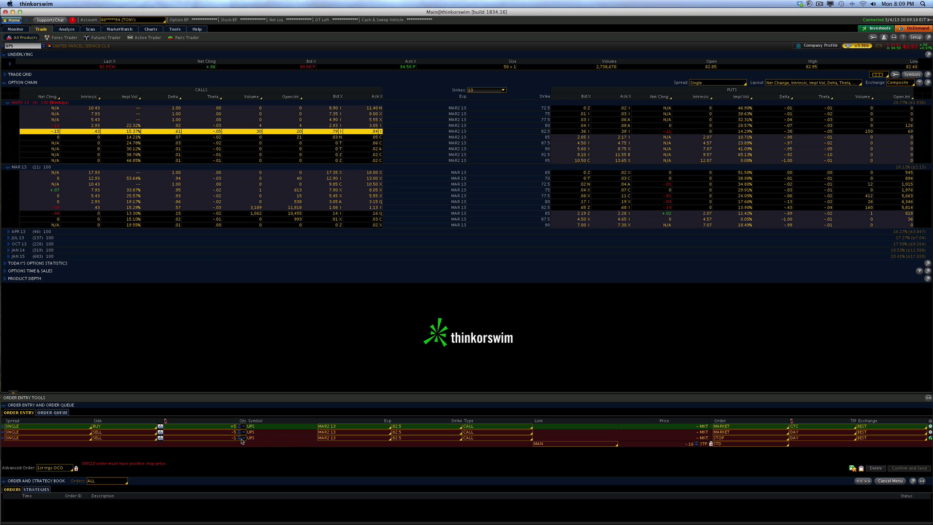
{"action": "left_click", "coordinate": [930, 438]}
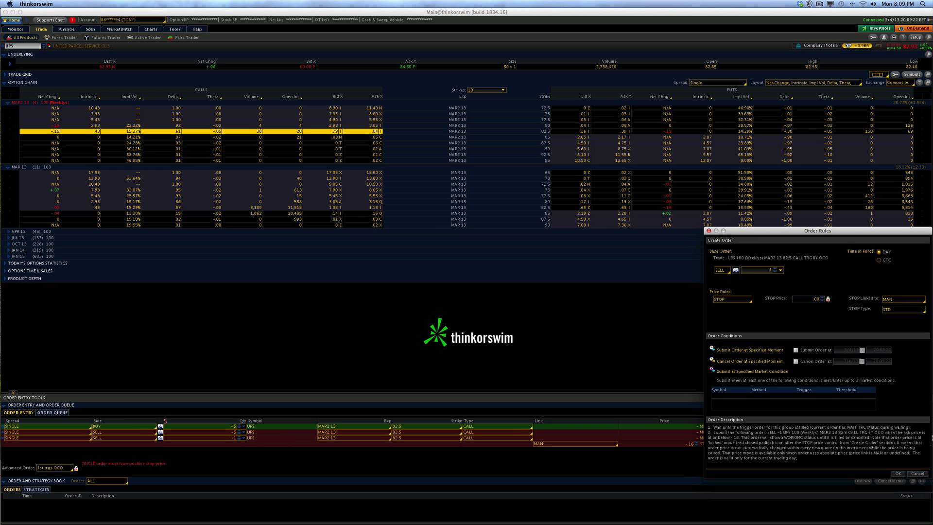
{"action": "double_click", "coordinate": [770, 271]}
{"action": "type", "text": "-5"}
{"action": "left_click", "coordinate": [734, 300]}
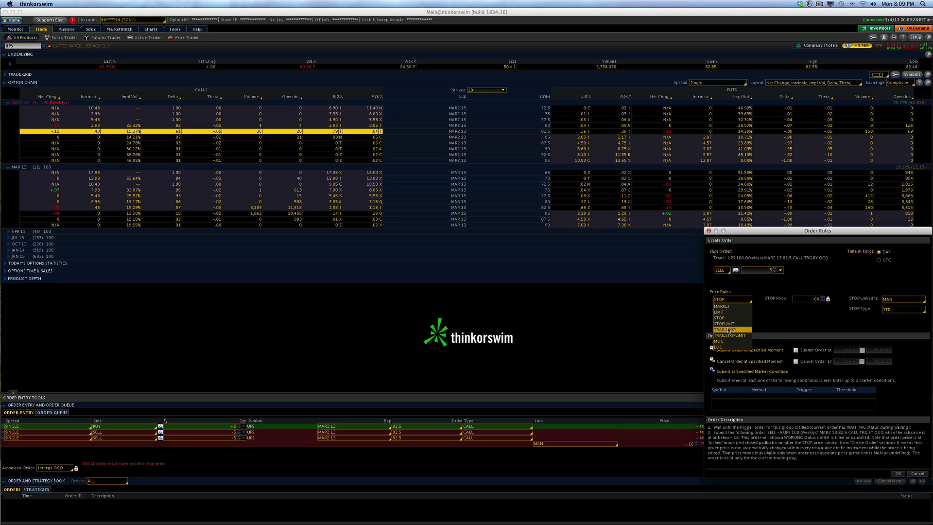
{"action": "left_click", "coordinate": [729, 329]}
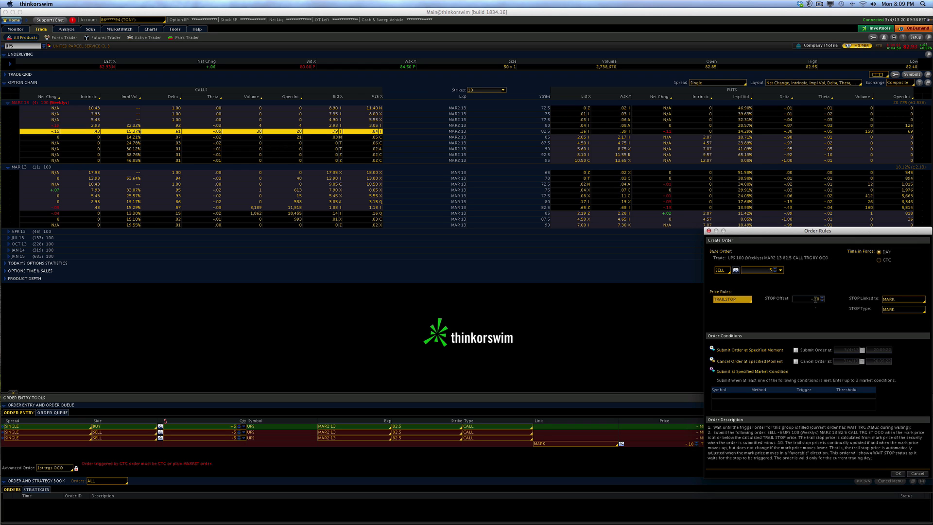
{"action": "double_click", "coordinate": [817, 298]}
{"action": "left_click", "coordinate": [817, 299]}
{"action": "key", "text": "BackSpace"}
{"action": "type", "text": "5"}
Activate the trailing stop only at UPS mark 83.81 or higher, good till cancelled
{"action": "left_click", "coordinate": [730, 400]}
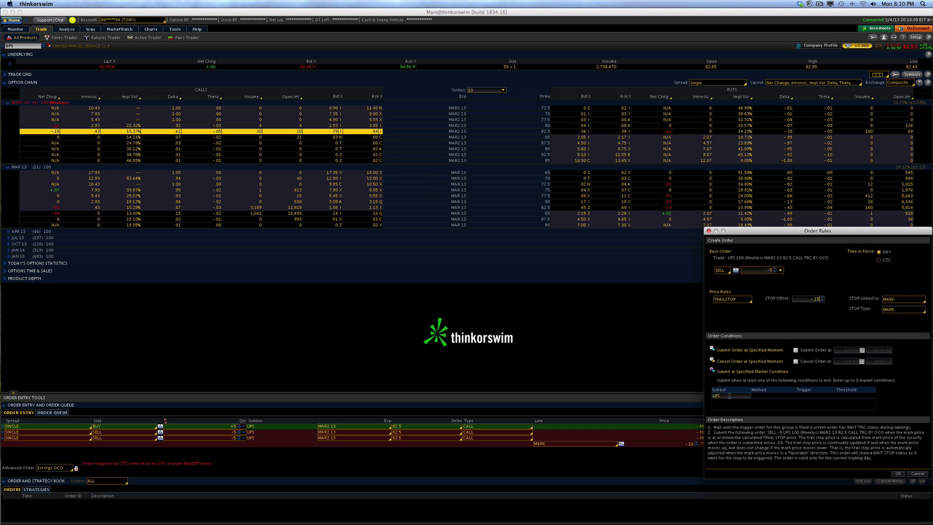
{"action": "left_click", "coordinate": [816, 397]}
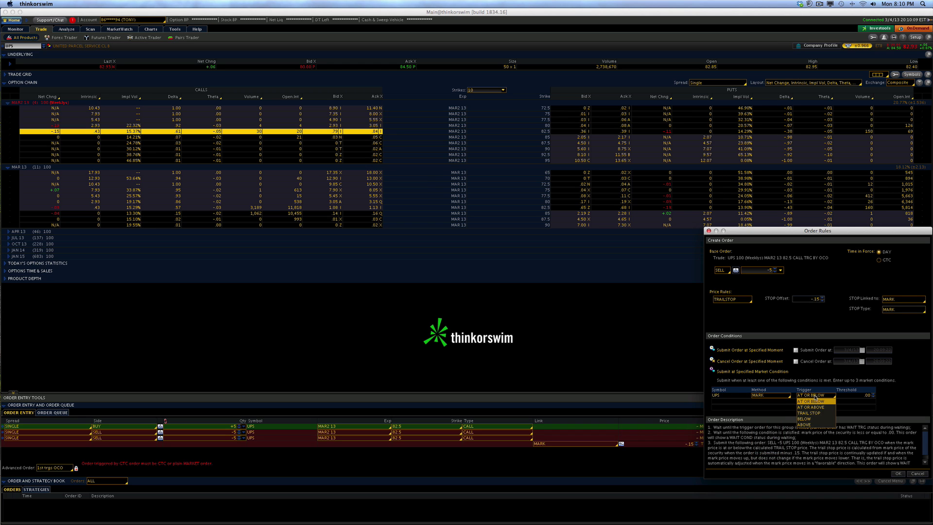
{"action": "left_click", "coordinate": [812, 407]}
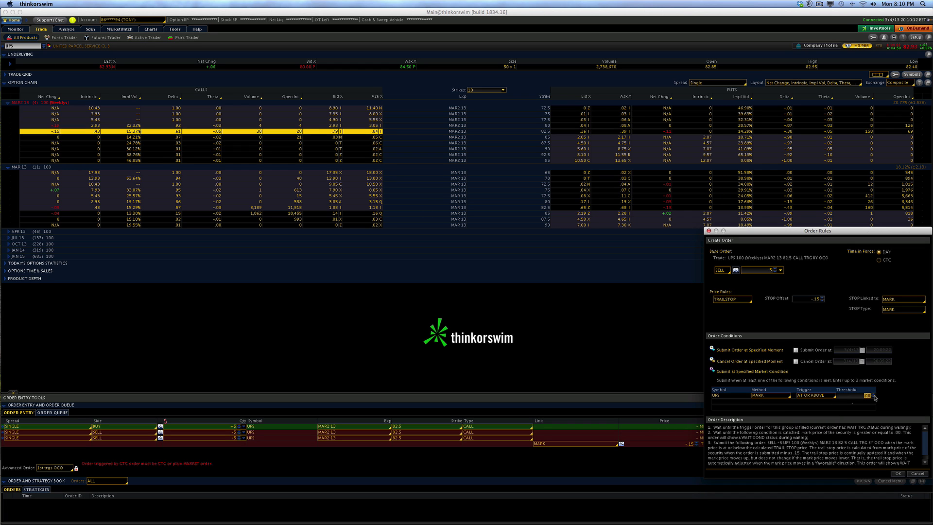
{"action": "type", "text": "83."}
{"action": "type", "text": "81"}
{"action": "left_click", "coordinate": [880, 260]}
{"action": "left_click", "coordinate": [900, 474]}
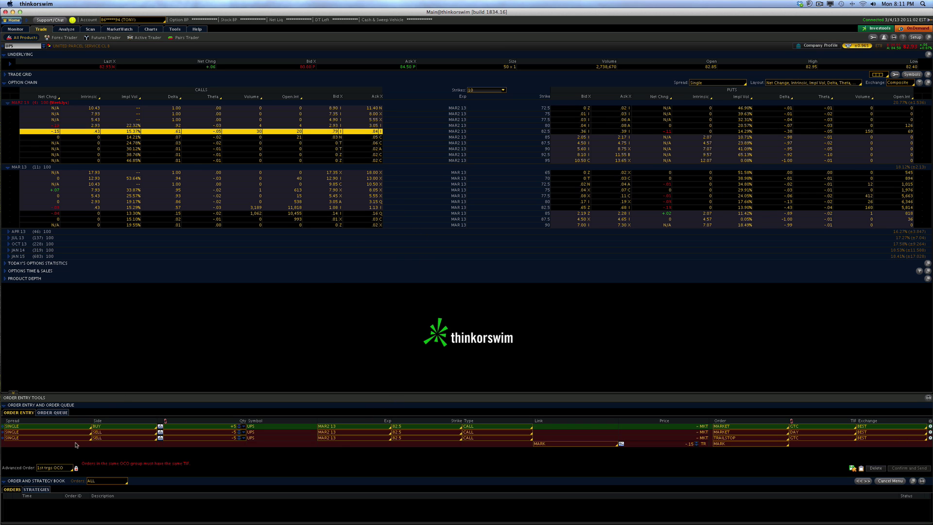
Reset to a single order and stage a fresh five-contract market buy of the 82.5 call
{"action": "left_click", "coordinate": [56, 470]}
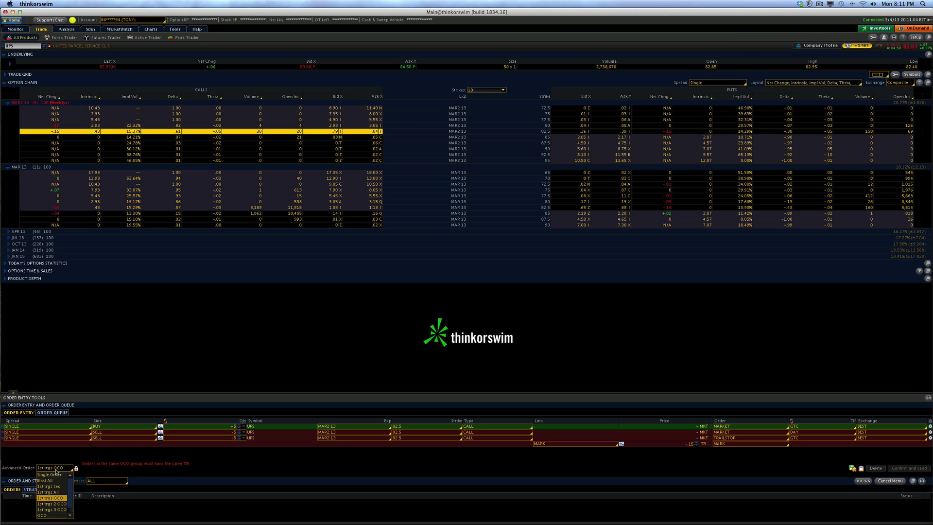
{"action": "left_click", "coordinate": [53, 475]}
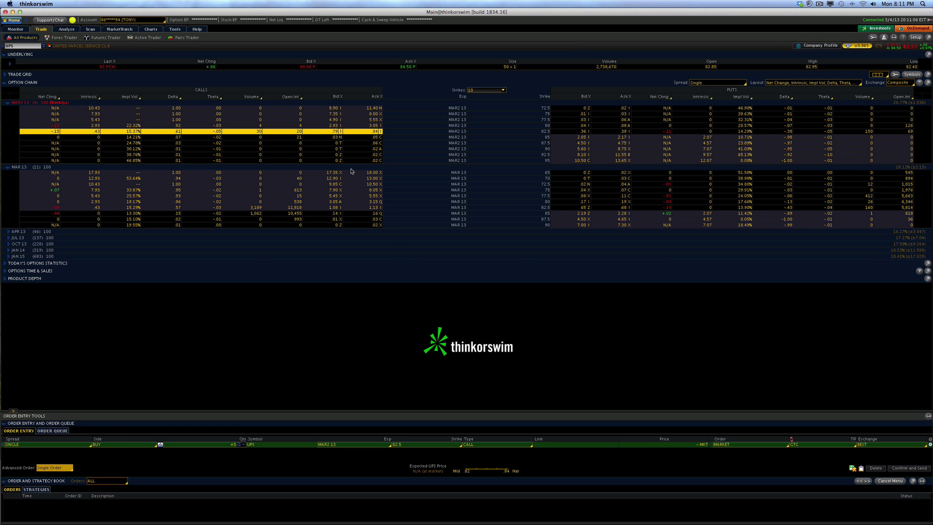
{"action": "left_click", "coordinate": [375, 132]}
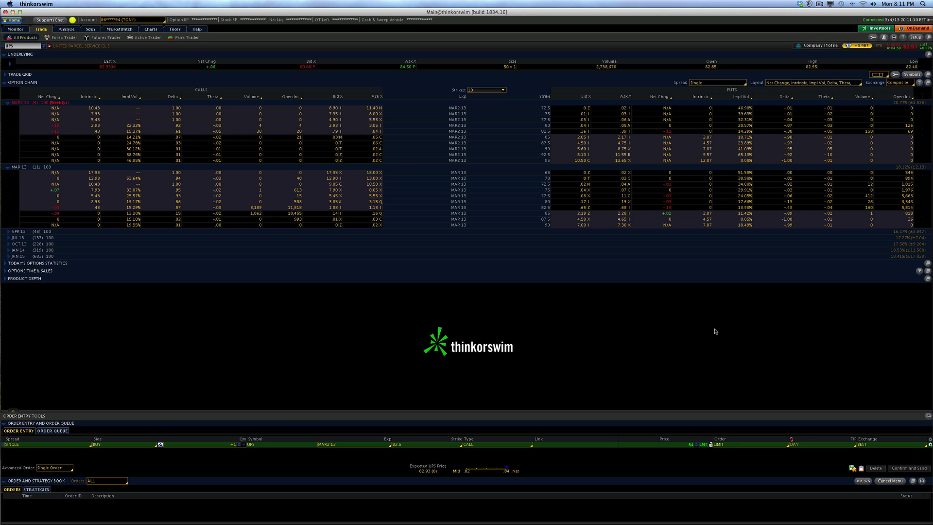
{"action": "left_click", "coordinate": [931, 445]}
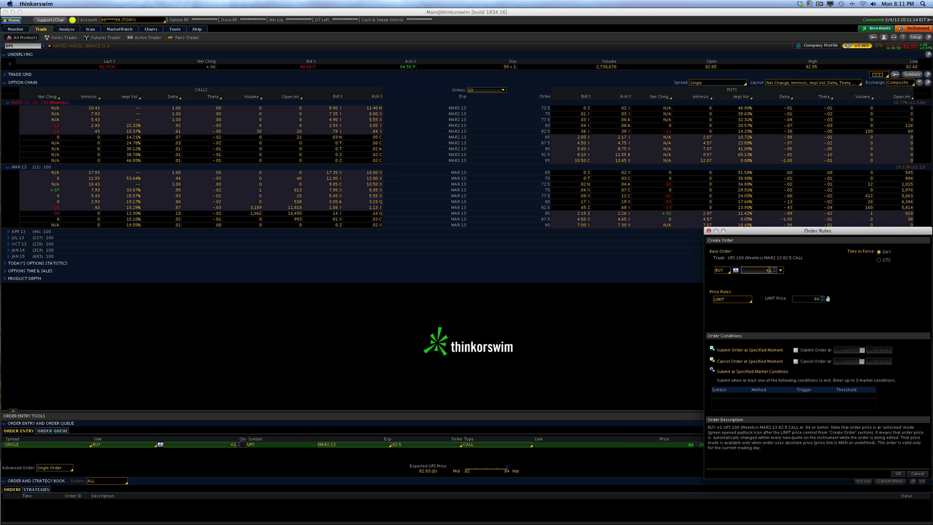
{"action": "double_click", "coordinate": [769, 270]}
{"action": "type", "text": "5"}
{"action": "left_click", "coordinate": [739, 301]}
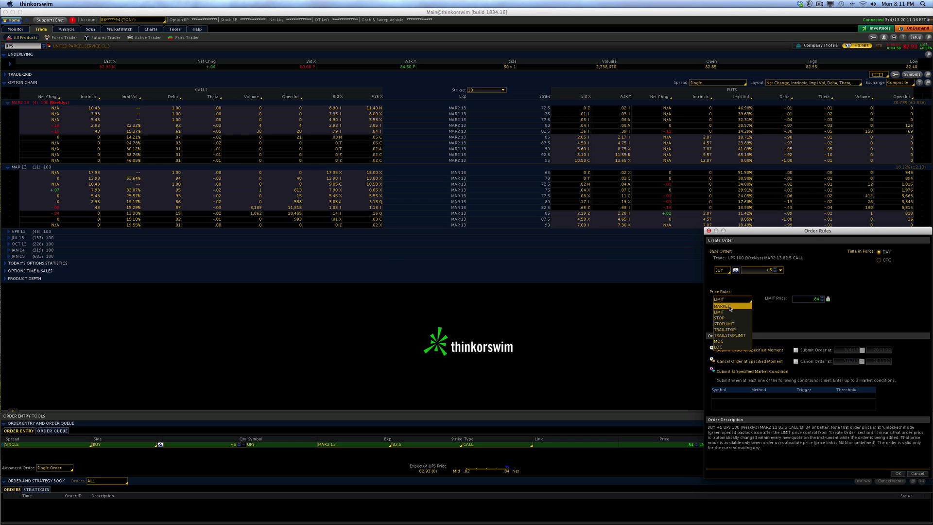
Trigger the buy when UPS mark is at or above 83.21, good till cancelled
{"action": "left_click", "coordinate": [729, 398]}
{"action": "left_click", "coordinate": [766, 398]}
{"action": "left_click", "coordinate": [806, 398]}
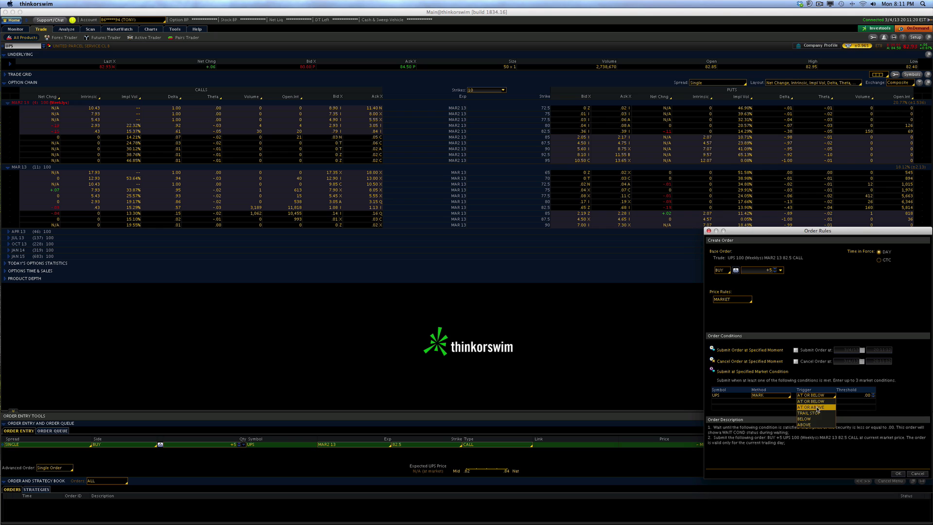
{"action": "left_click", "coordinate": [811, 403]}
{"action": "left_click", "coordinate": [866, 396]}
{"action": "type", "text": "83."}
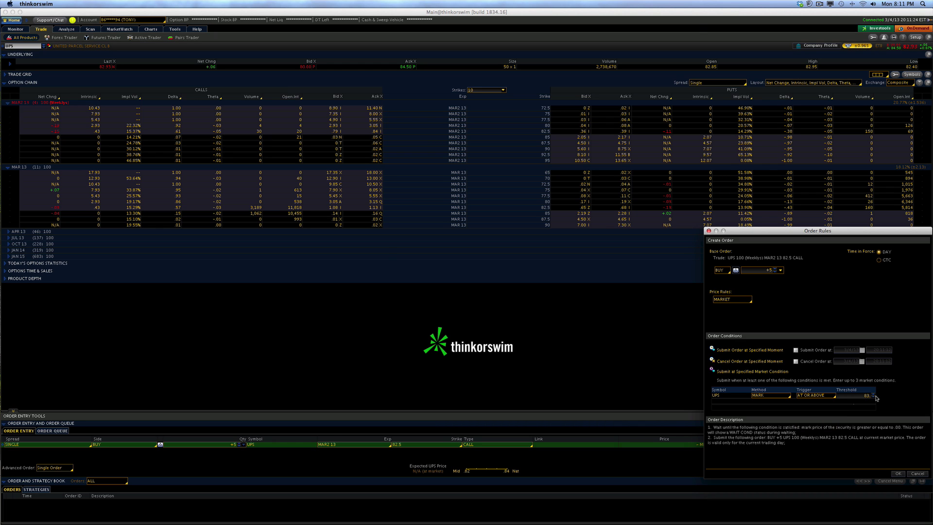
{"action": "type", "text": "21"}
{"action": "left_click", "coordinate": [880, 260]}
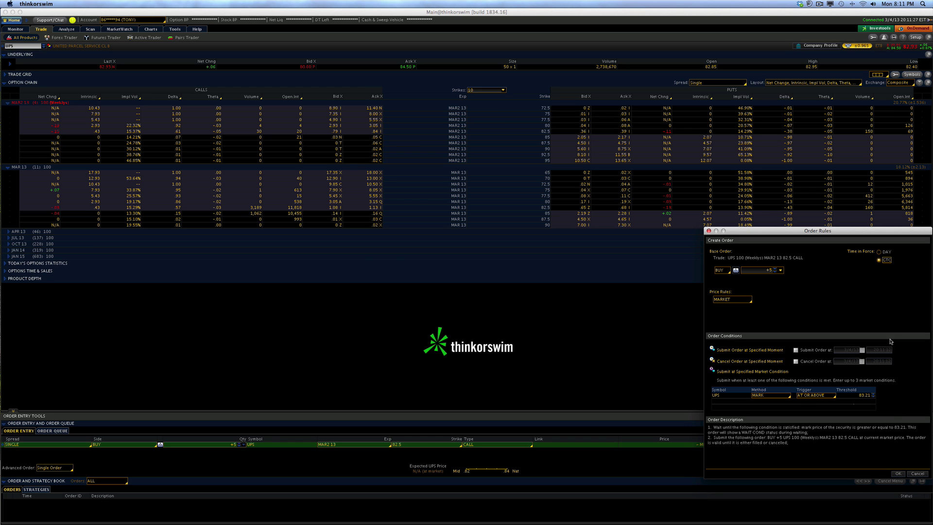
{"action": "left_click", "coordinate": [899, 474]}
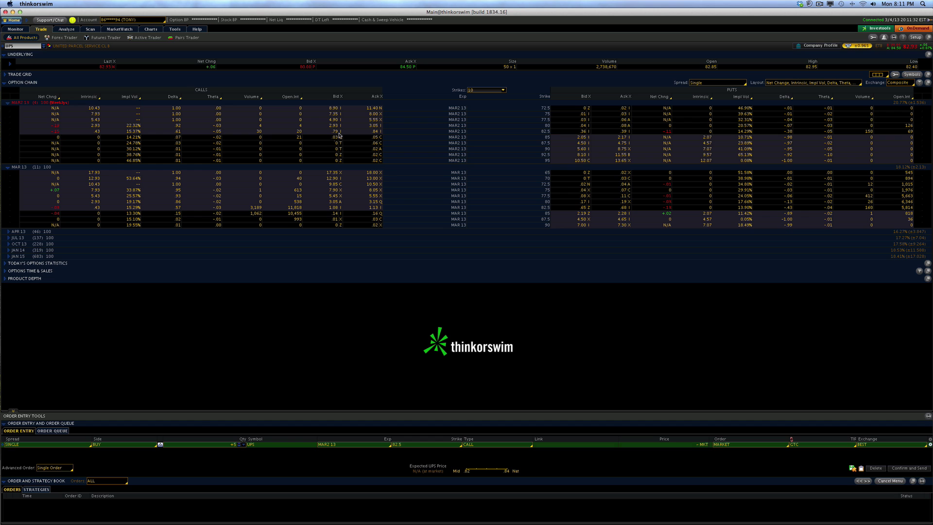
Make the buy first-triggers-OCO and add a sell exit row for the 82.5 call
{"action": "left_click", "coordinate": [47, 468]}
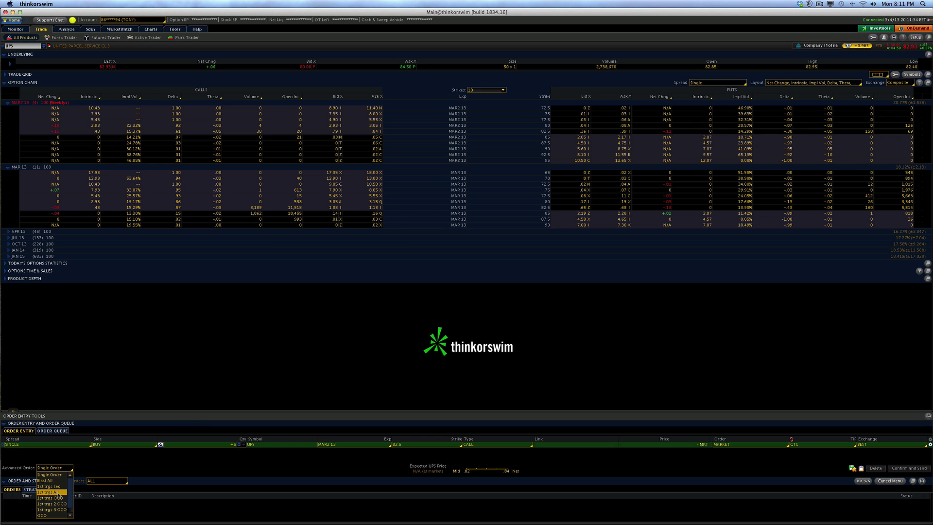
{"action": "left_click", "coordinate": [60, 498]}
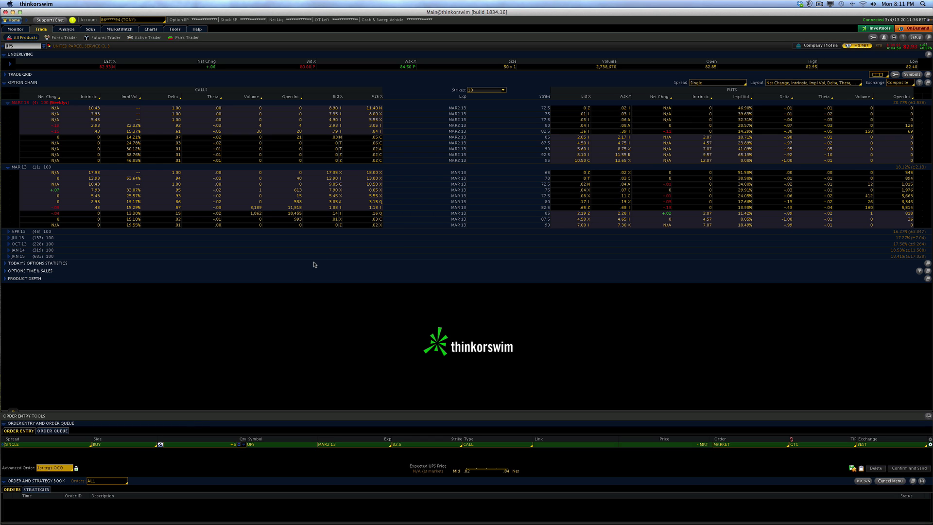
{"action": "left_click", "coordinate": [335, 132]}
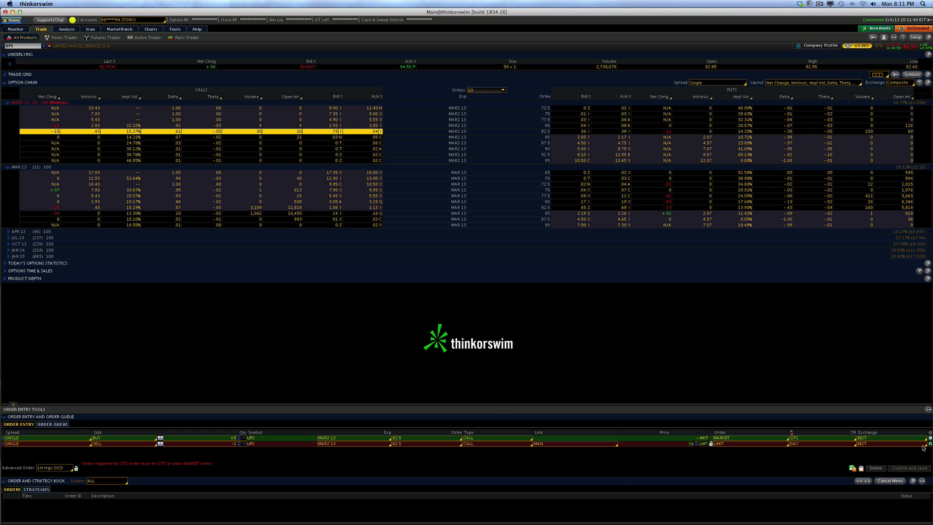
{"action": "left_click", "coordinate": [930, 445]}
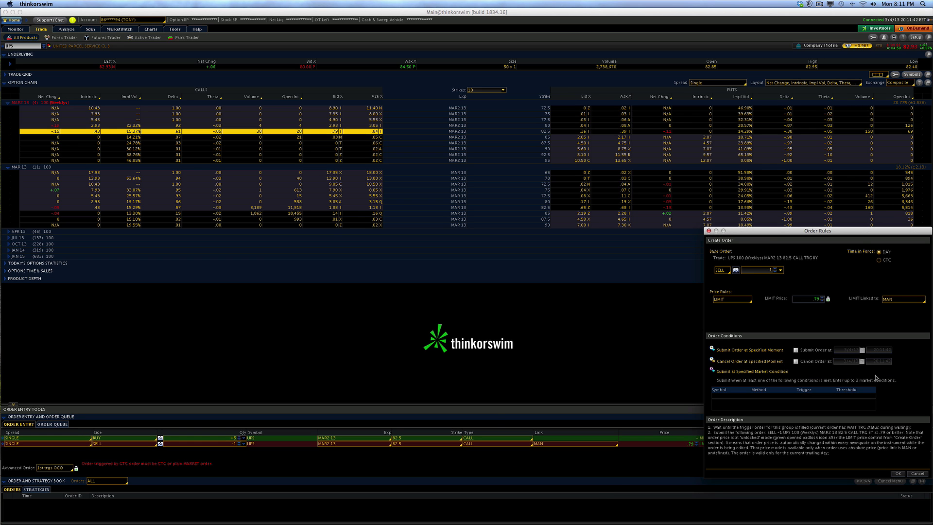
Set the sell exit to five contracts at market, triggered at UPS mark 82.84 or below
{"action": "left_click", "coordinate": [730, 300]}
{"action": "left_click", "coordinate": [731, 306]}
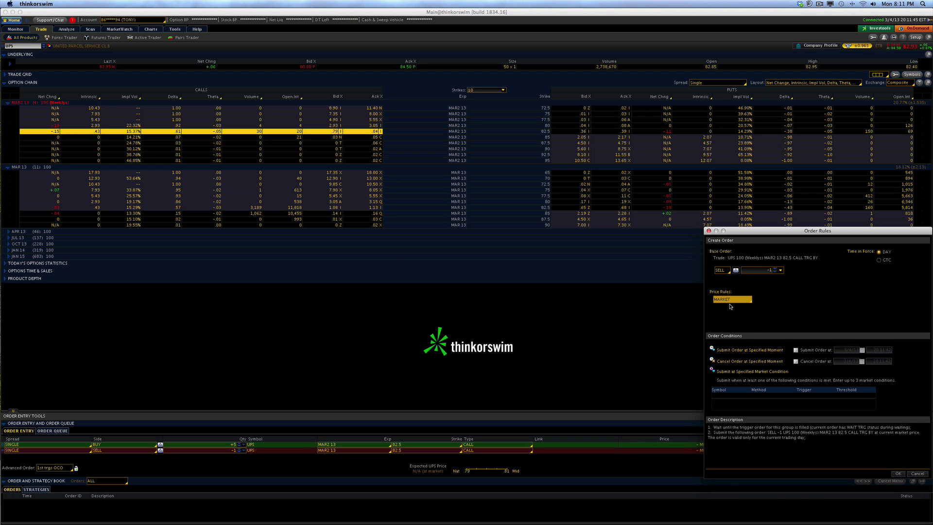
{"action": "double_click", "coordinate": [770, 270]}
{"action": "type", "text": "5"}
{"action": "left_click", "coordinate": [737, 400]}
{"action": "key", "text": "Return"}
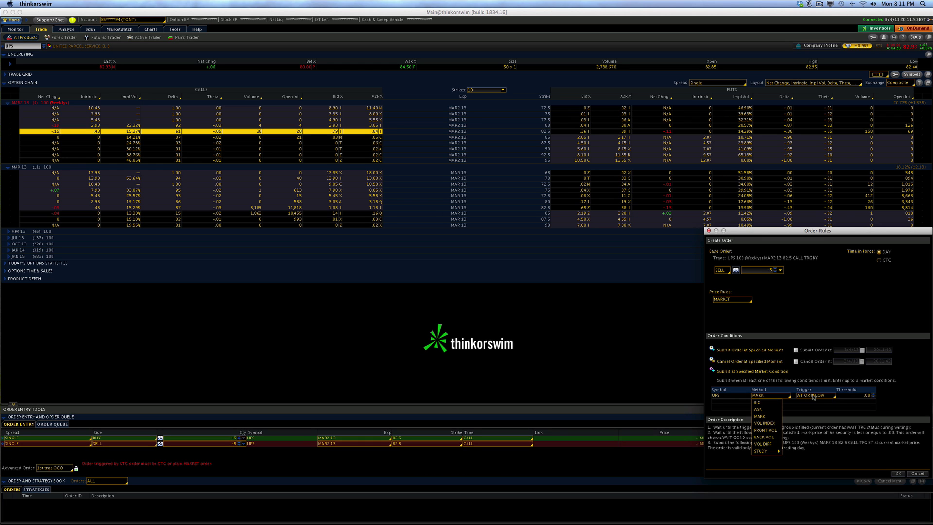
{"action": "left_click", "coordinate": [854, 396]}
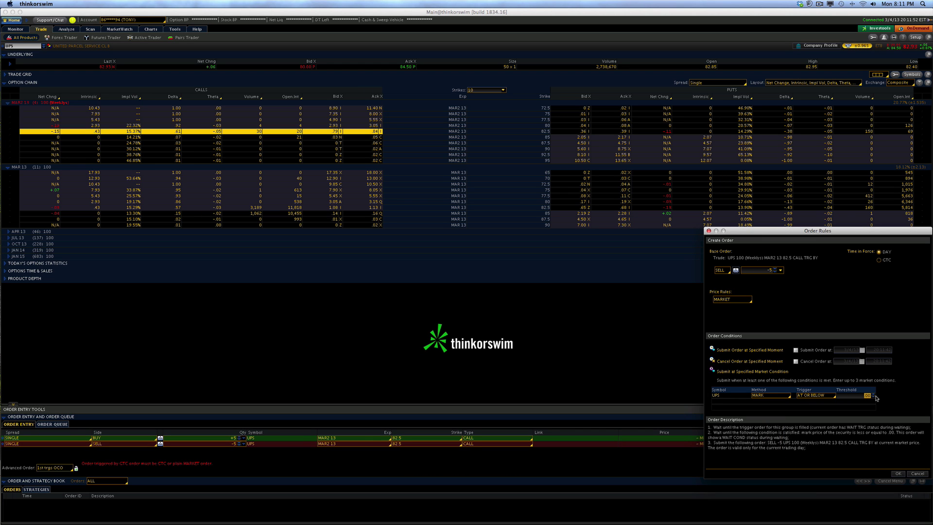
{"action": "type", "text": "82"}
{"action": "type", "text": ".84"}
{"action": "left_click", "coordinate": [899, 474]}
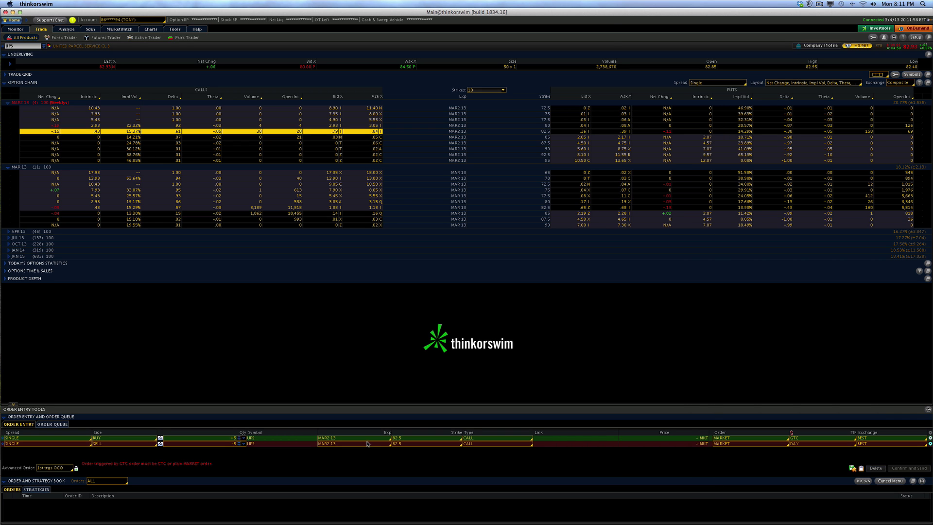
Add a second 82.5 call sell exit for 3 contracts as a market order
{"action": "left_click", "coordinate": [335, 131]}
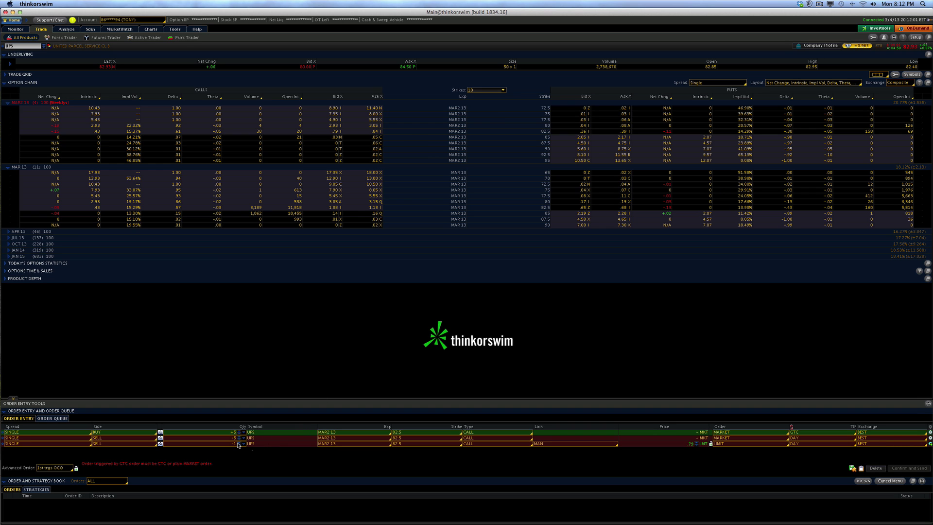
{"action": "left_click", "coordinate": [930, 444]}
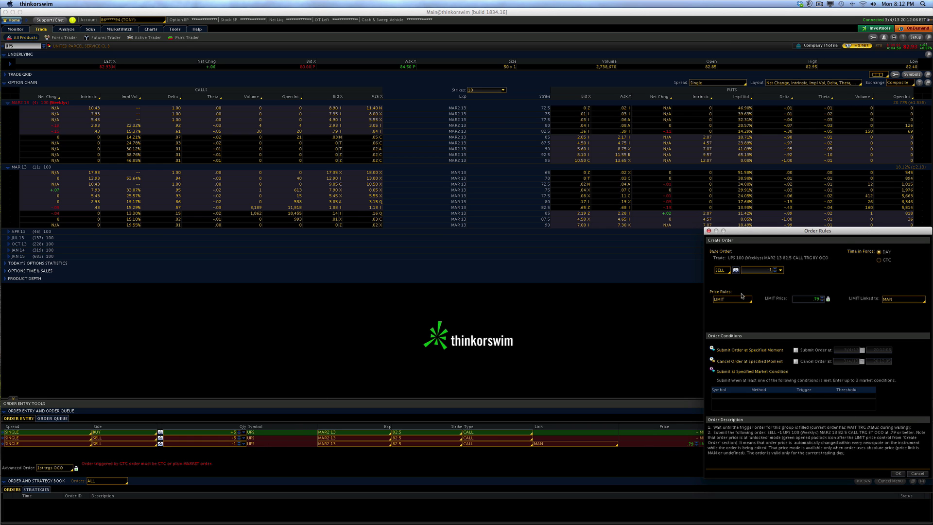
{"action": "left_click", "coordinate": [772, 271]}
{"action": "double_click", "coordinate": [772, 270]}
{"action": "left_click", "coordinate": [744, 299]}
{"action": "left_click", "coordinate": [735, 307]}
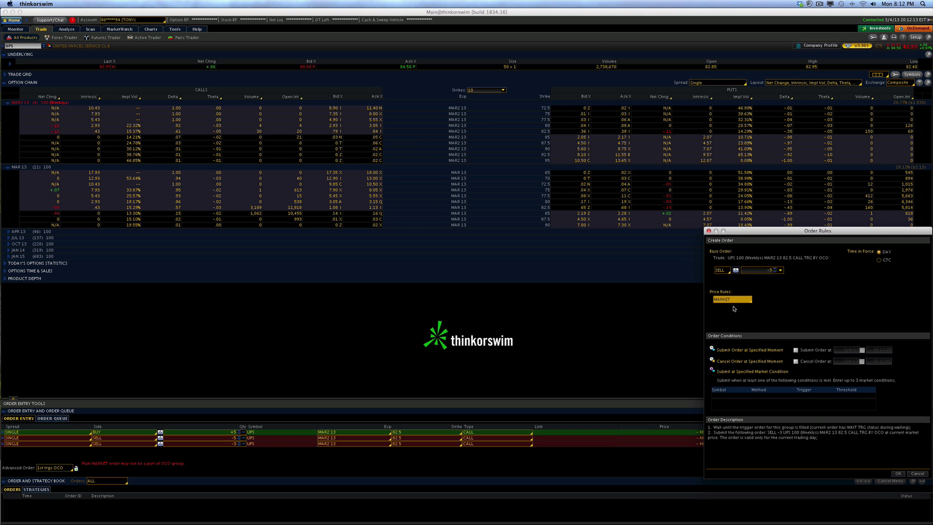
Condition that exit on the UPS mark being at or above 83.81
{"action": "left_click", "coordinate": [732, 396]}
{"action": "left_click", "coordinate": [772, 396]}
{"action": "left_click", "coordinate": [821, 395]}
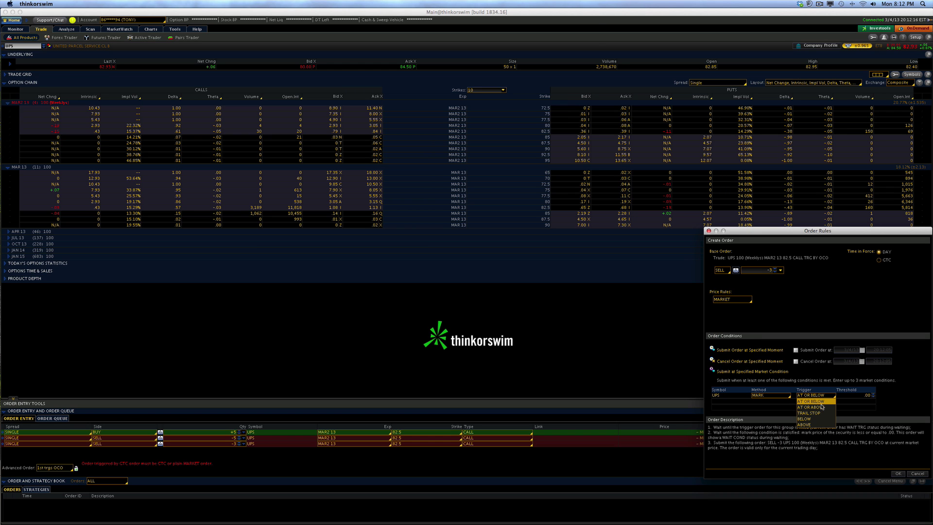
{"action": "left_click", "coordinate": [821, 402]}
{"action": "left_click", "coordinate": [867, 395]}
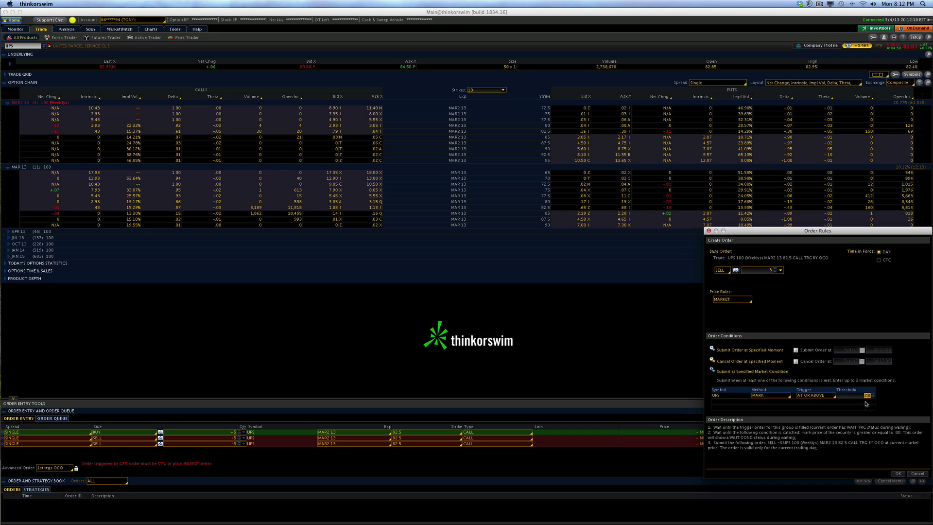
{"action": "type", "text": "83"}
{"action": "type", "text": ".81"}
{"action": "left_click", "coordinate": [897, 473]}
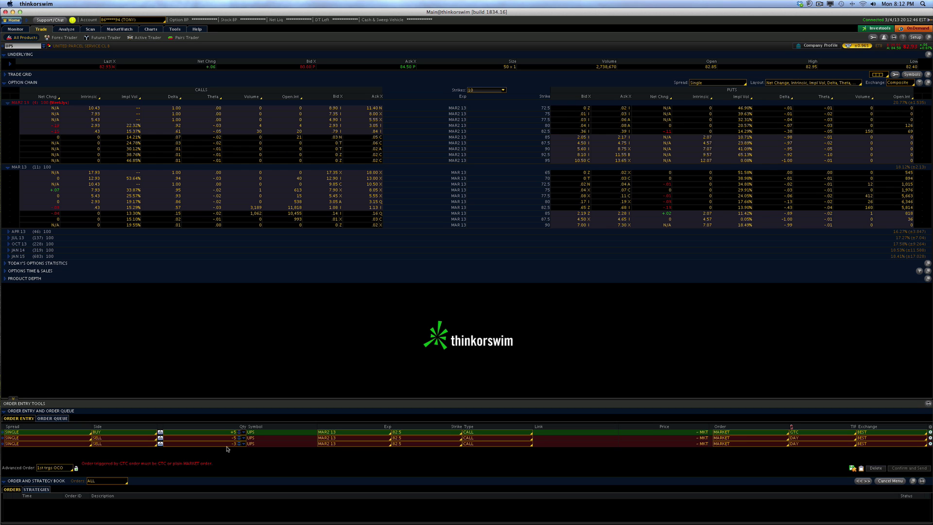
Make the third exit a TRAILSTOP order offset -0.15 from the UPS mark
{"action": "left_click", "coordinate": [931, 444]}
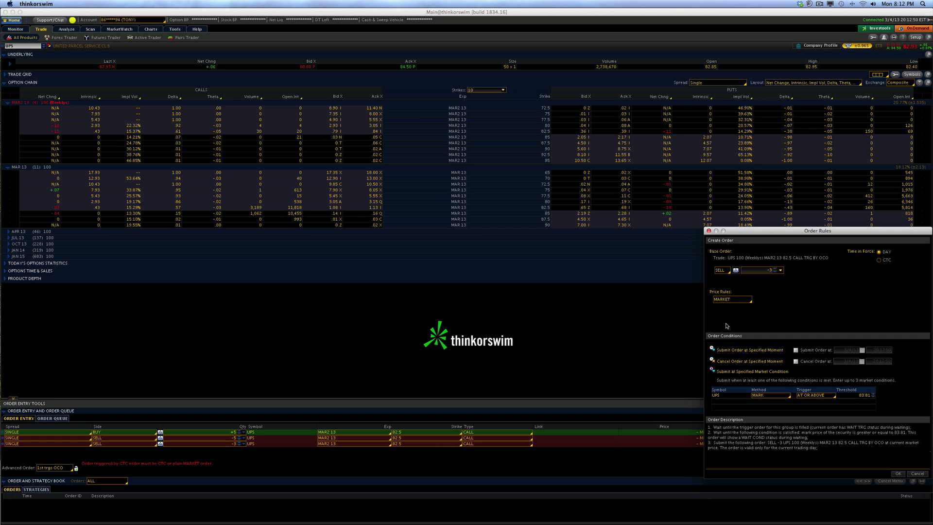
{"action": "left_click", "coordinate": [733, 299]}
{"action": "left_click", "coordinate": [734, 330]}
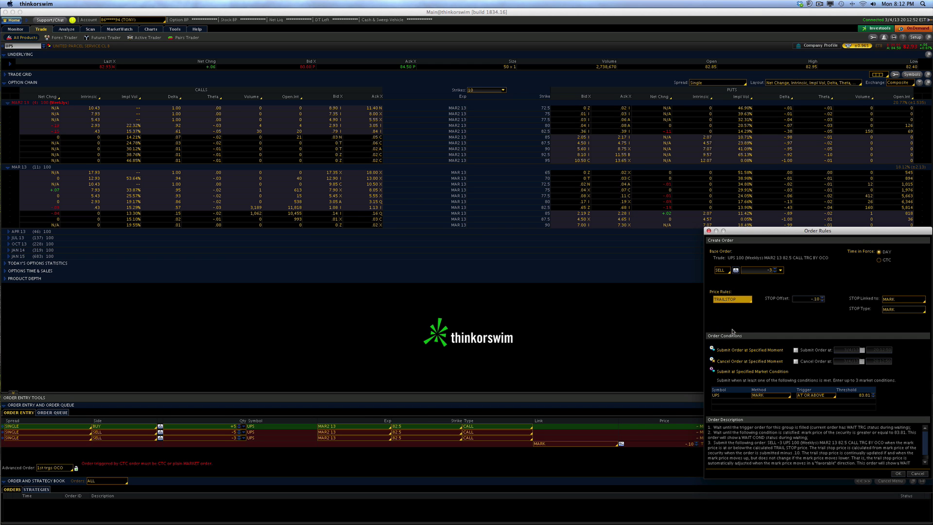
{"action": "left_click", "coordinate": [818, 298]}
{"action": "left_click", "coordinate": [899, 474]}
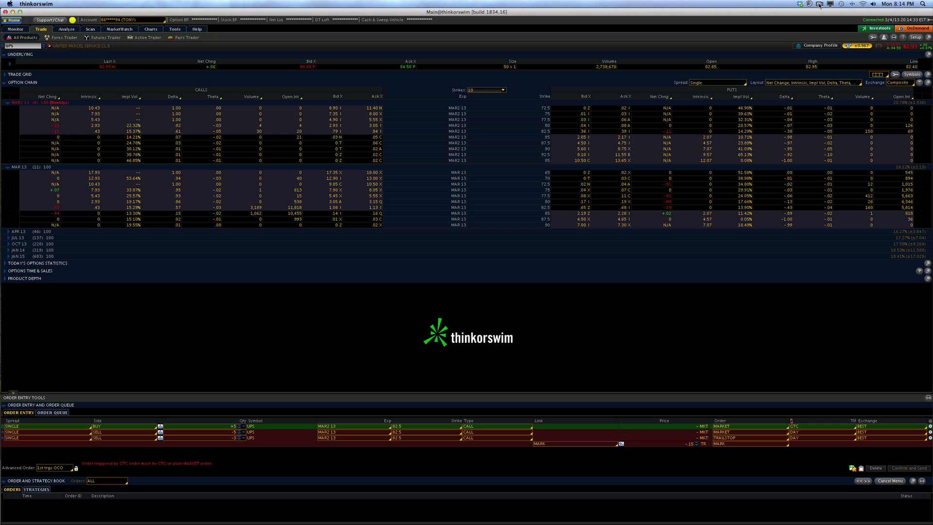
In Safari, open the Members Blog's Platinum 3-4-2013 trading levels post and enlarge its table
{"action": "key", "text": "super+Tab"}
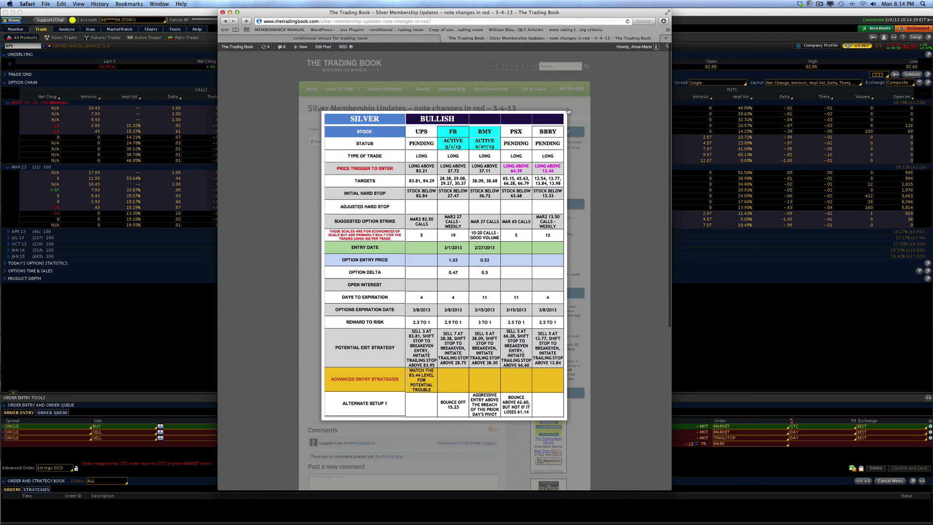
{"action": "left_click", "coordinate": [567, 111]}
{"action": "left_click", "coordinate": [453, 90]}
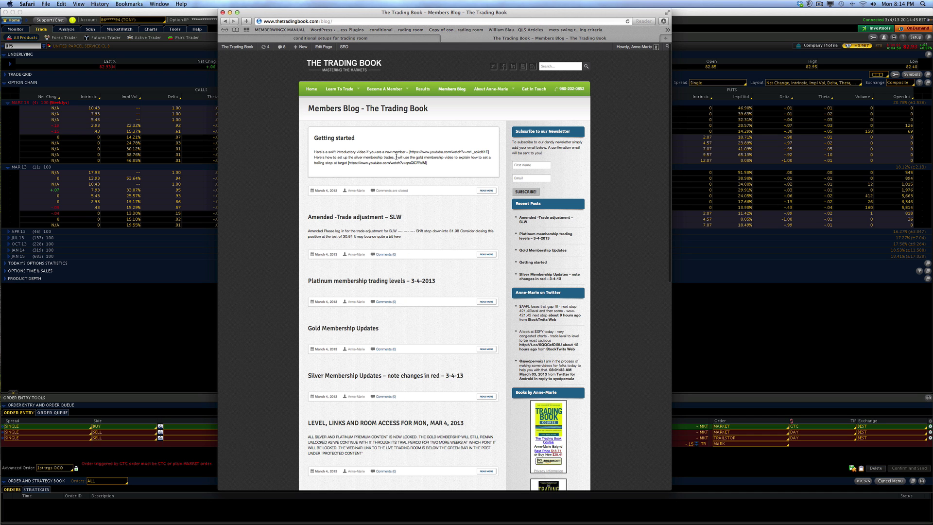
{"action": "left_click", "coordinate": [487, 302]}
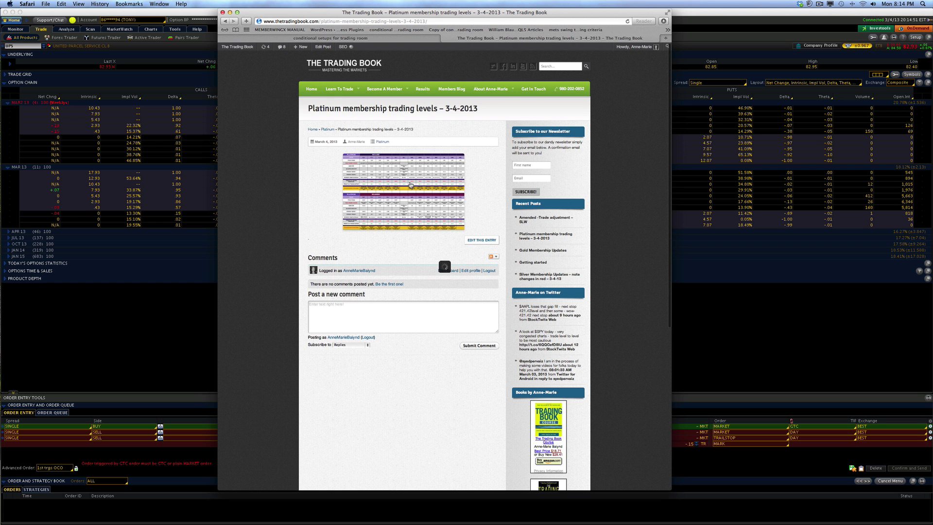
{"action": "left_click", "coordinate": [410, 185]}
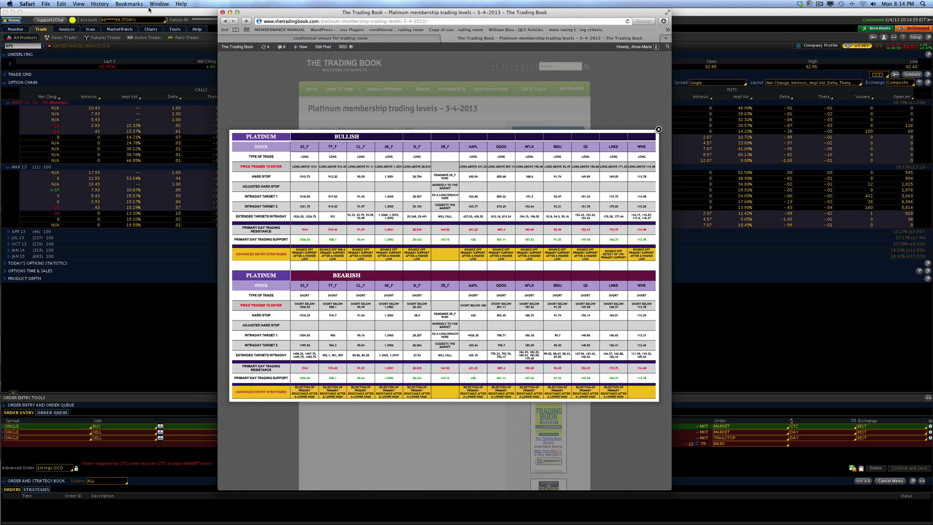
Zoom the page in and widen Safari so columns ES_F through WHR are readable
{"action": "left_click", "coordinate": [82, 6]}
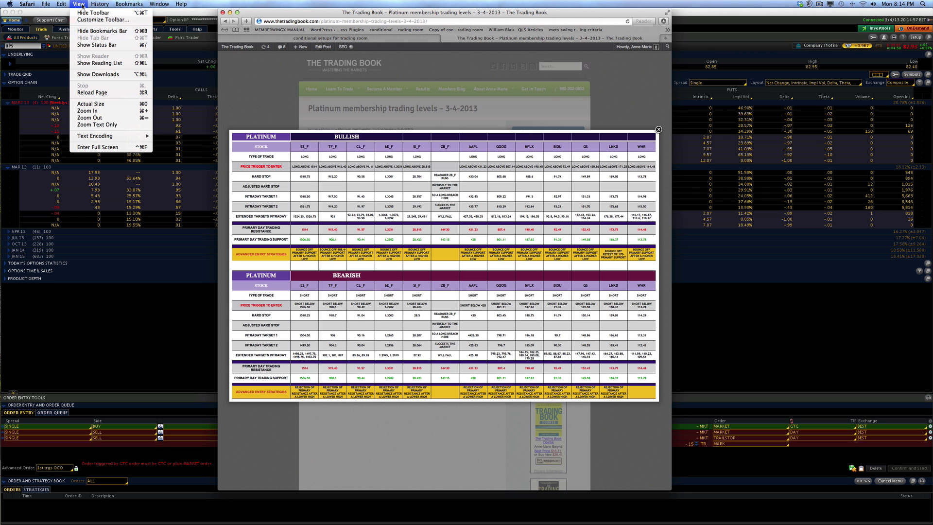
{"action": "left_click", "coordinate": [96, 115]}
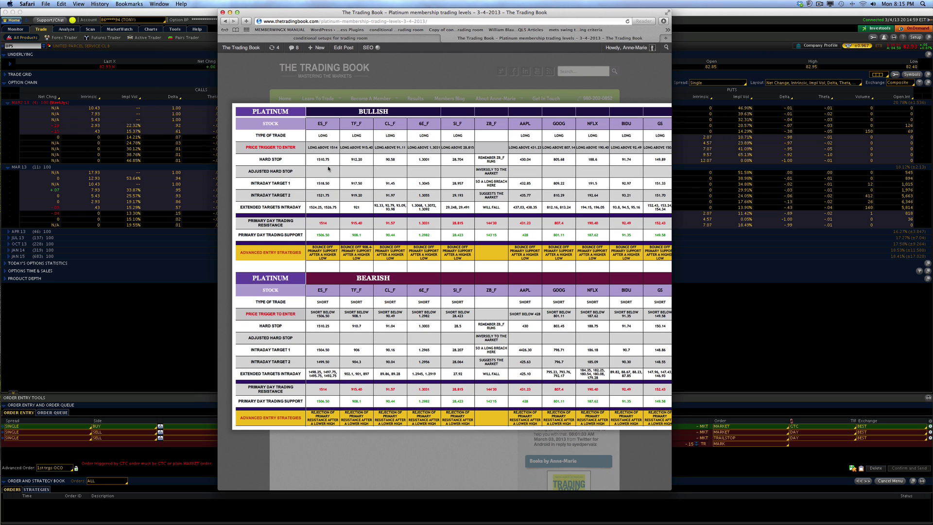
{"action": "scroll", "coordinate": [446, 163], "scroll_direction": "right", "scroll_amount": 5}
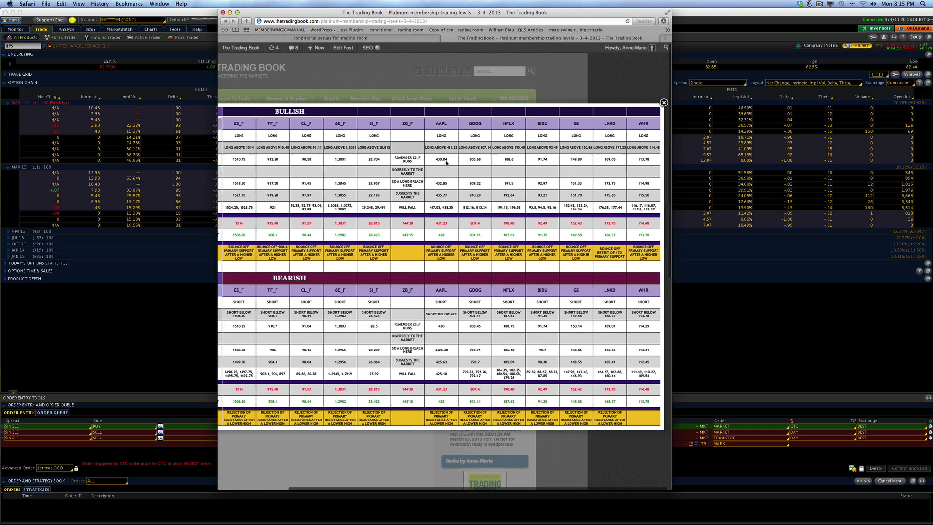
{"action": "scroll", "coordinate": [446, 163], "scroll_direction": "left", "scroll_amount": 5}
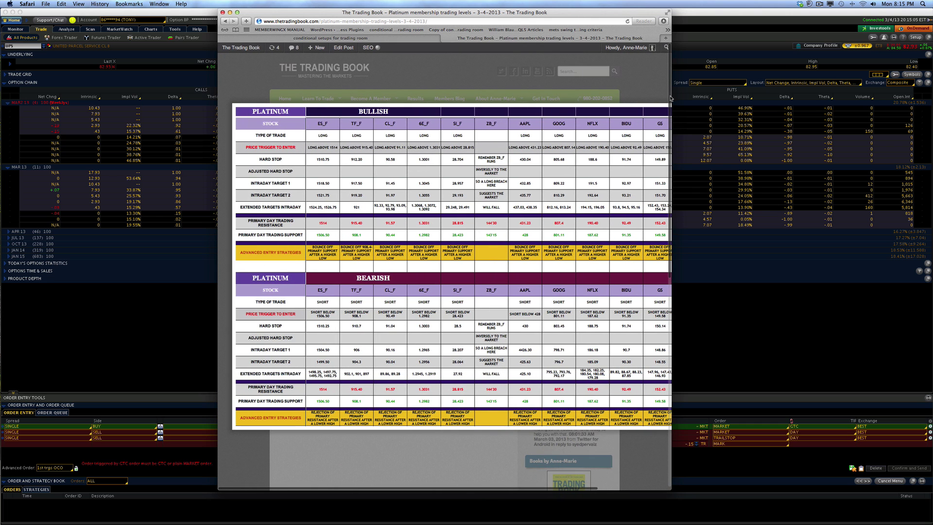
{"action": "left_click_drag", "start_coordinate": [669, 98], "coordinate": [776, 99]}
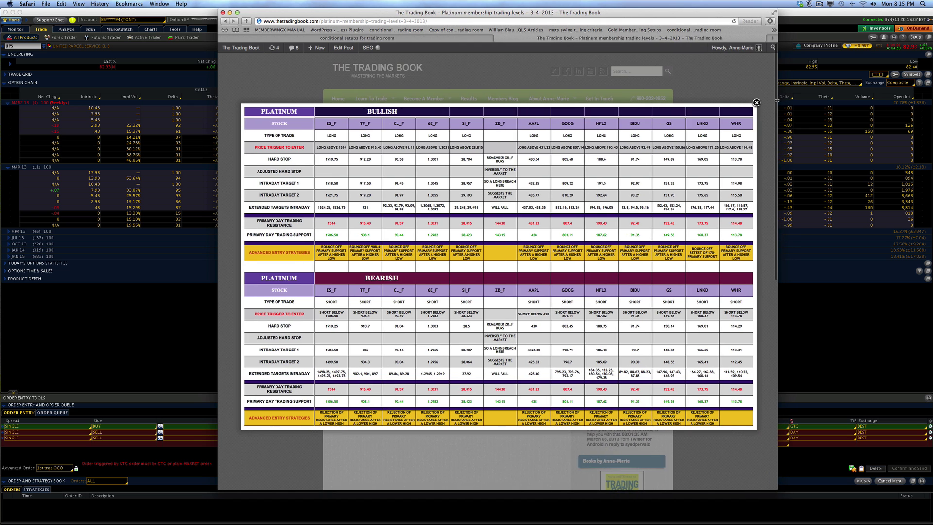